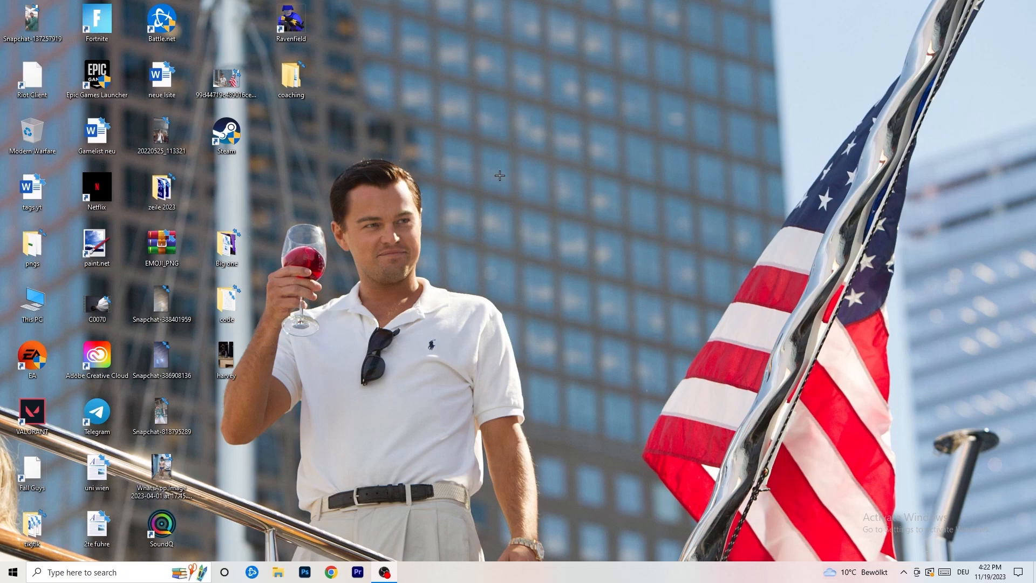
- Open Task Manager and maximize its window
{"action": "left_click_drag", "start_coordinate": [520, 577], "coordinate": [528, 545]}
{"action": "right_click", "coordinate": [500, 577]}
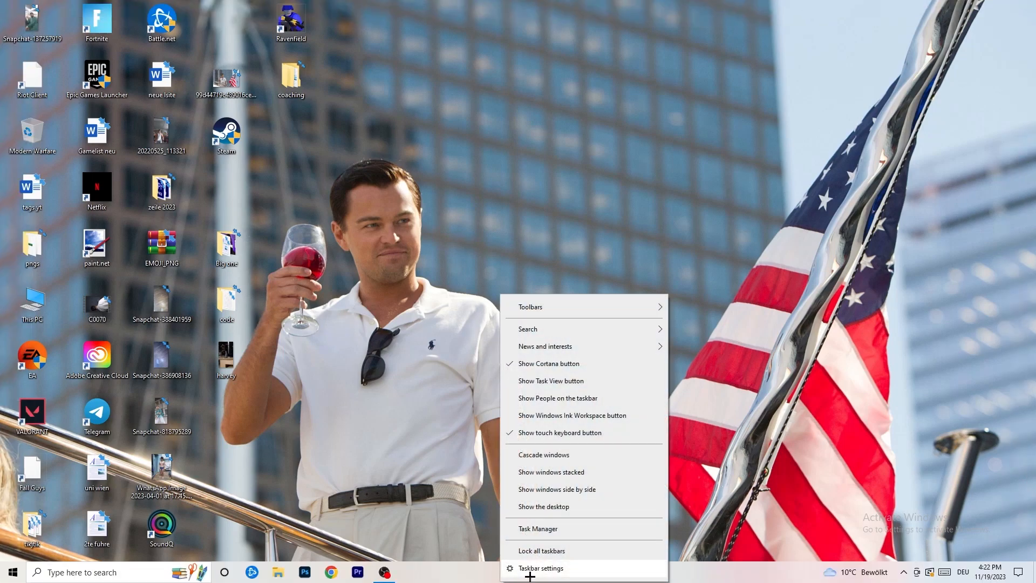
{"action": "left_click", "coordinate": [541, 529]}
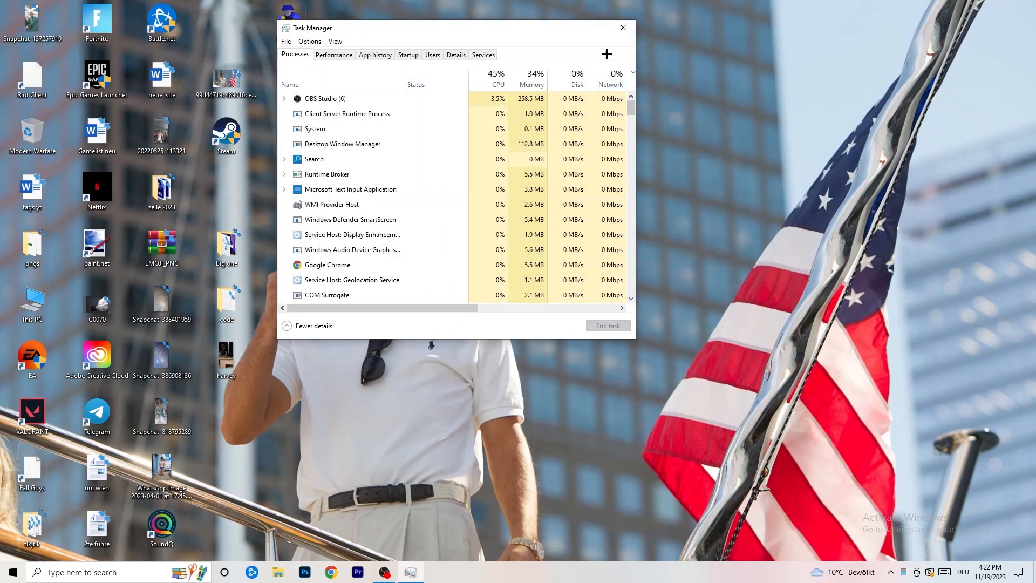
{"action": "left_click", "coordinate": [604, 25]}
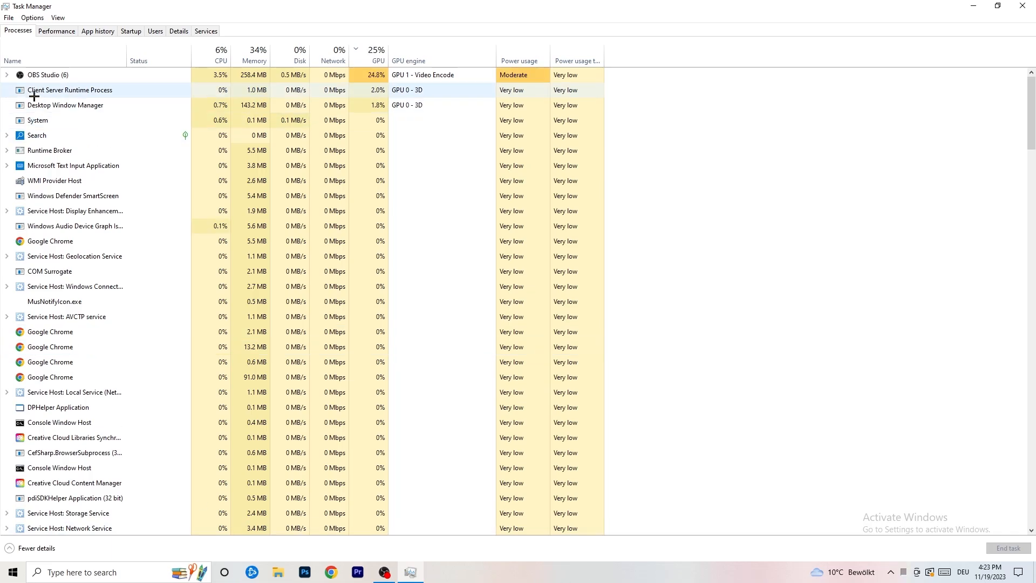
- Open Resource Monitor from Task Manager's performance view and maximize it
{"action": "left_click", "coordinate": [67, 35]}
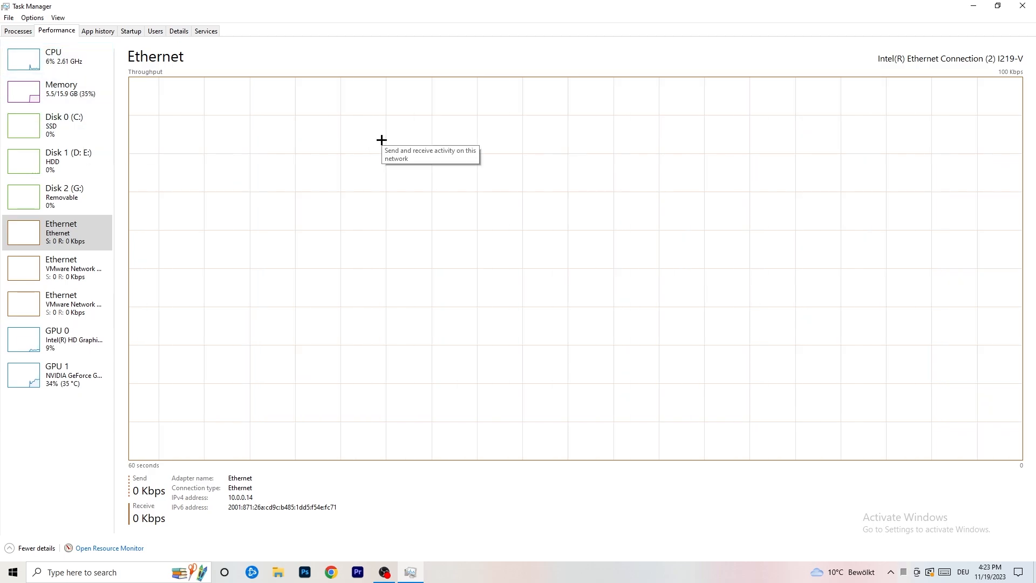
{"action": "left_click", "coordinate": [113, 548]}
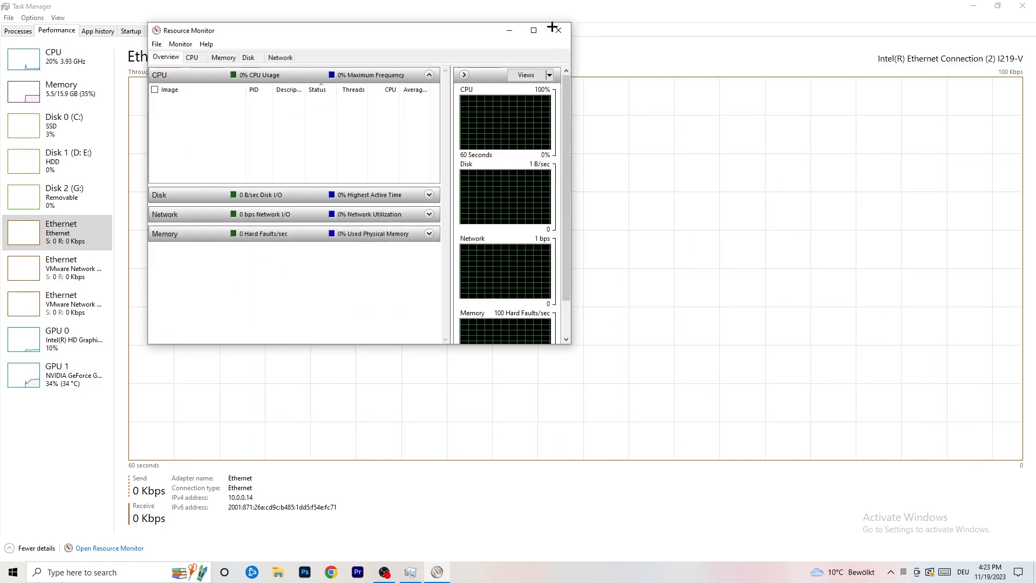
{"action": "left_click", "coordinate": [533, 30]}
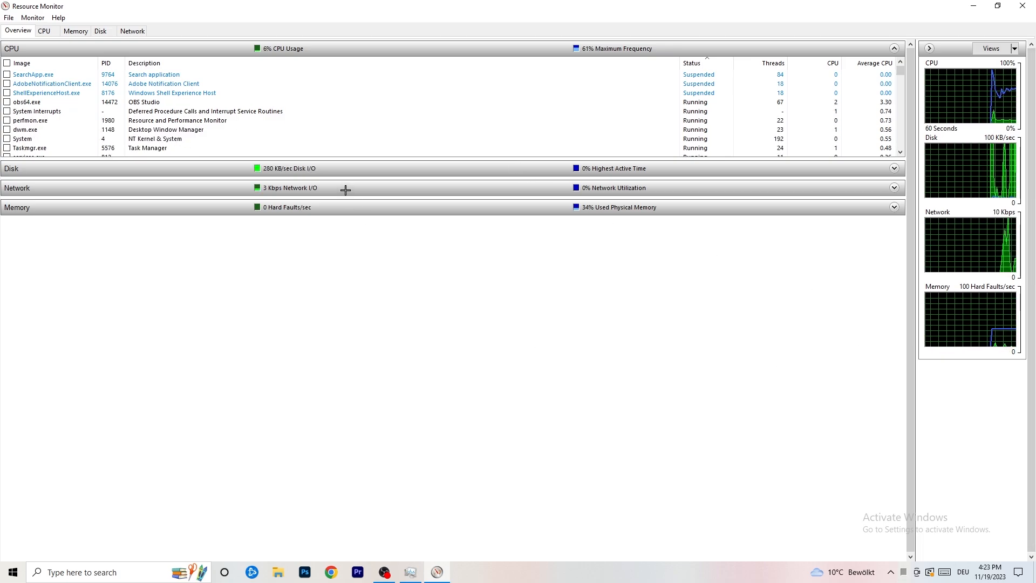
- Examine the running processes in Resource Monitor's CPU overview and the actions available for the conhost.exe process
{"action": "scroll", "coordinate": [298, 113], "scroll_direction": "down", "scroll_amount": 5}
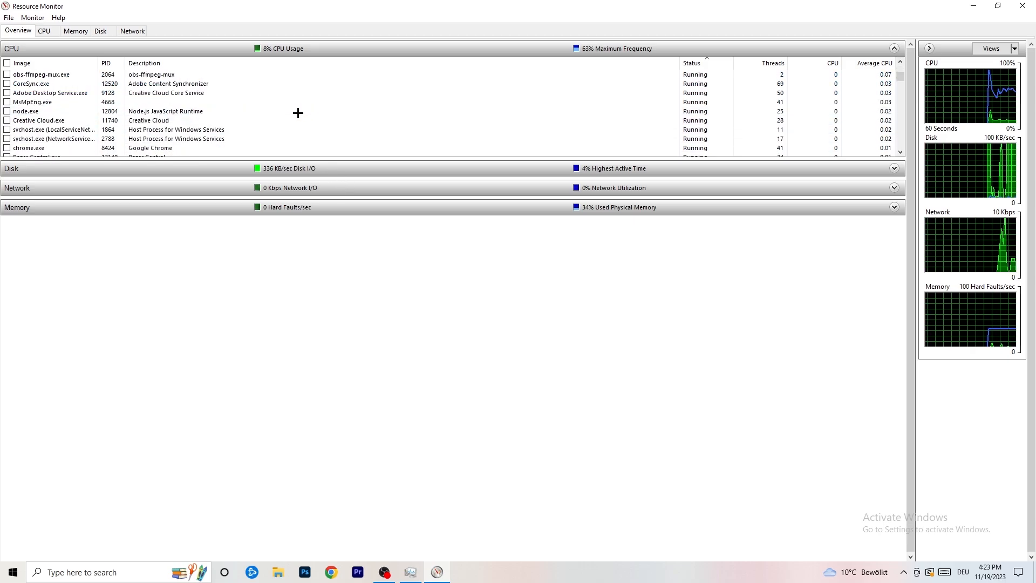
{"action": "scroll", "coordinate": [298, 113], "scroll_direction": "down", "scroll_amount": 5}
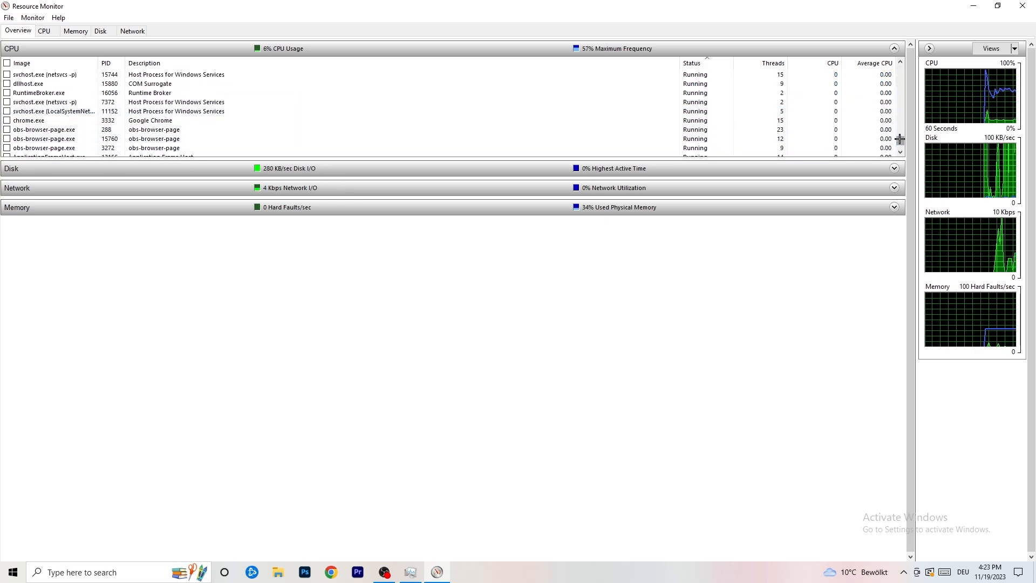
{"action": "scroll", "coordinate": [899, 139], "scroll_direction": "up", "scroll_amount": 10}
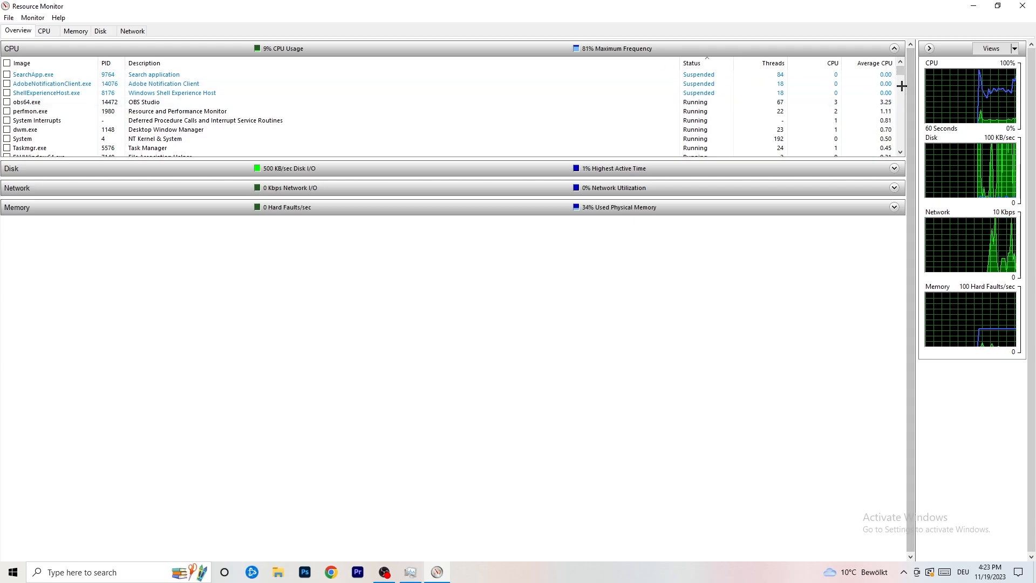
{"action": "left_click_drag", "start_coordinate": [900, 72], "coordinate": [881, 180]}
{"action": "scroll", "coordinate": [756, 119], "scroll_direction": "down", "scroll_amount": 20}
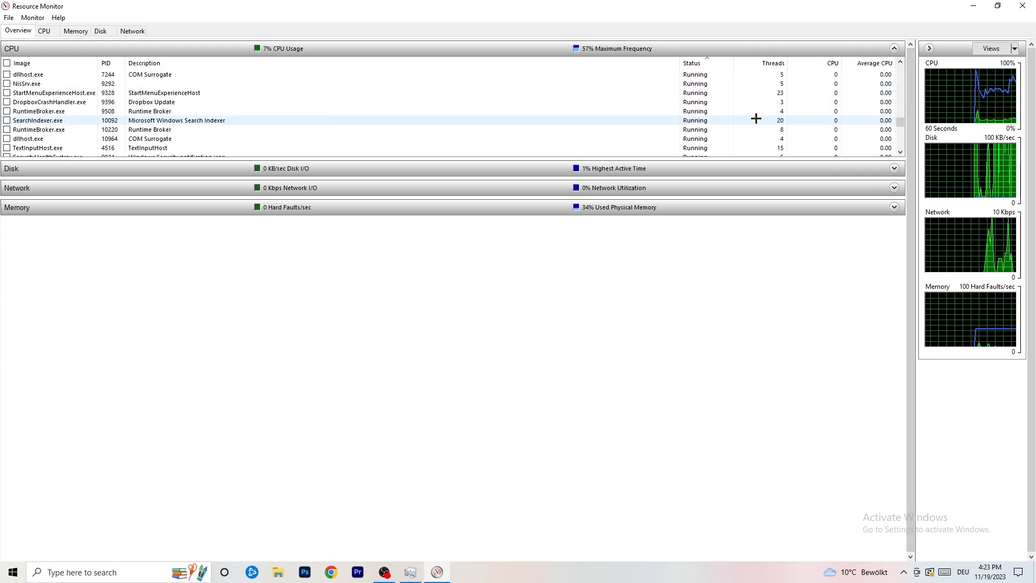
{"action": "scroll", "coordinate": [712, 129], "scroll_direction": "down", "scroll_amount": 5}
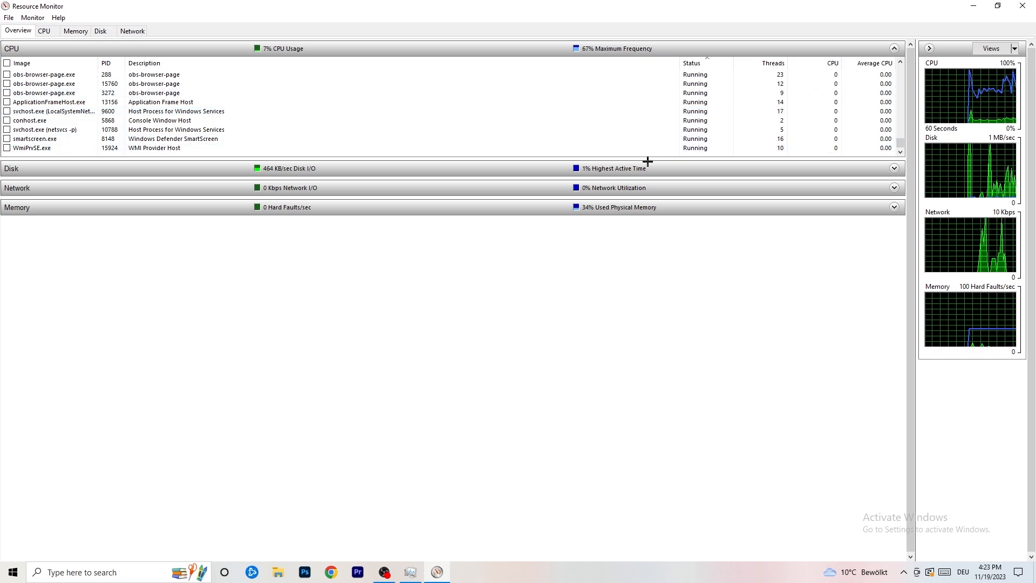
{"action": "right_click", "coordinate": [618, 118]}
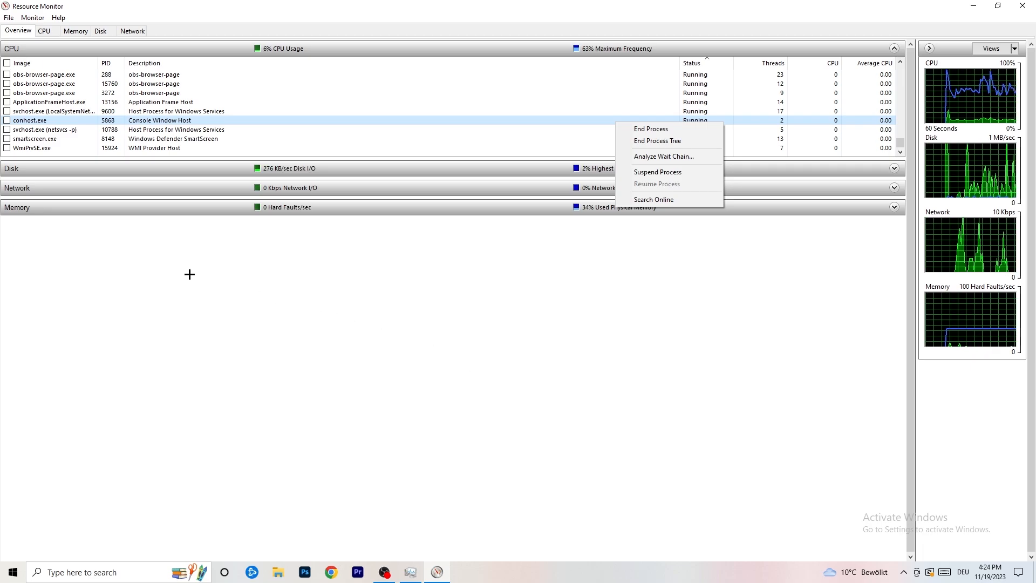
{"action": "left_click", "coordinate": [84, 24]}
- Review the processes with network activity in Resource Monitor, and close both Resource Monitor and Task Manager
{"action": "left_click", "coordinate": [140, 34]}
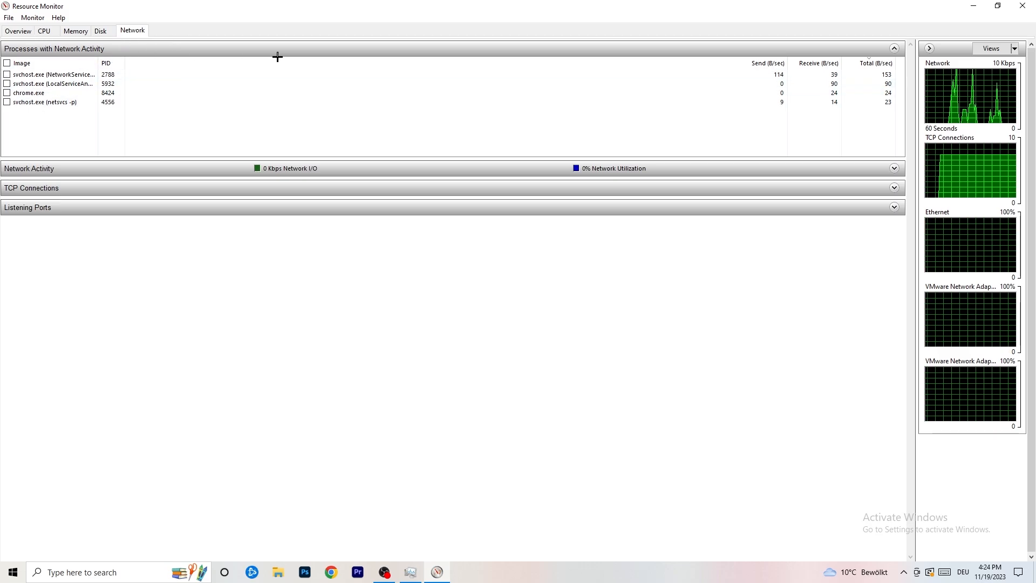
{"action": "left_click", "coordinate": [19, 31]}
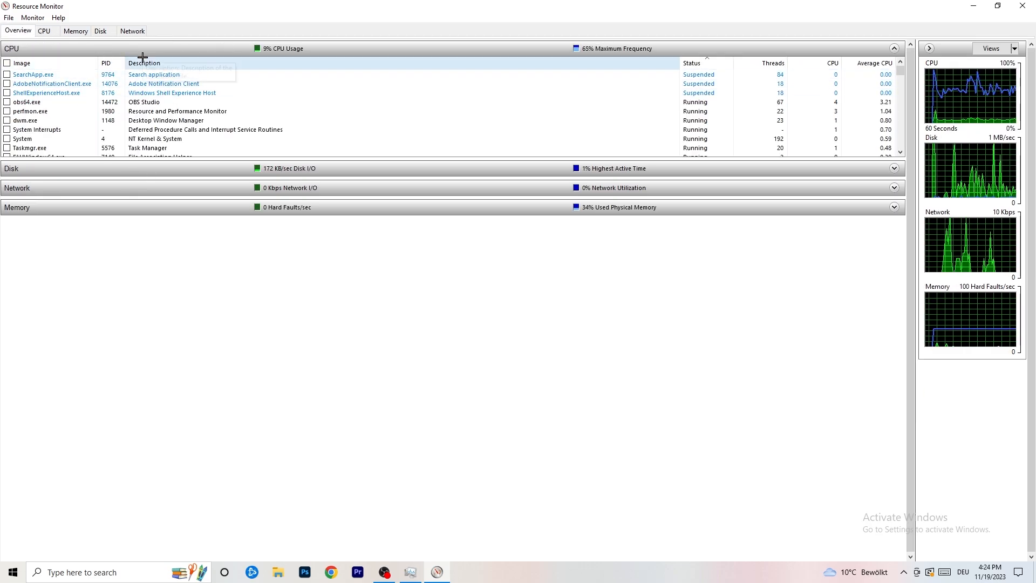
{"action": "left_click", "coordinate": [133, 31]}
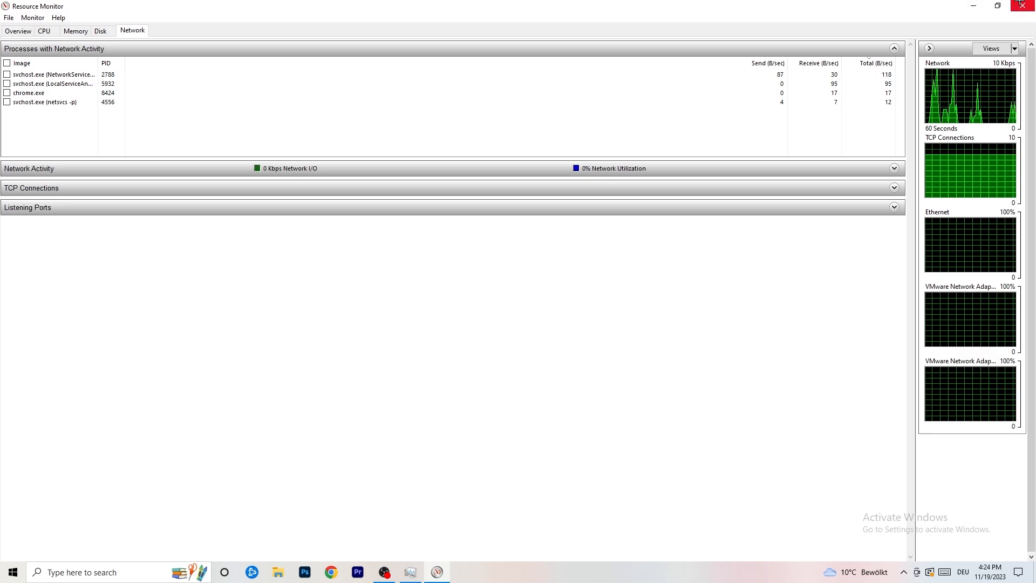
{"action": "left_click", "coordinate": [1021, 4]}
{"action": "left_click", "coordinate": [1023, 6]}
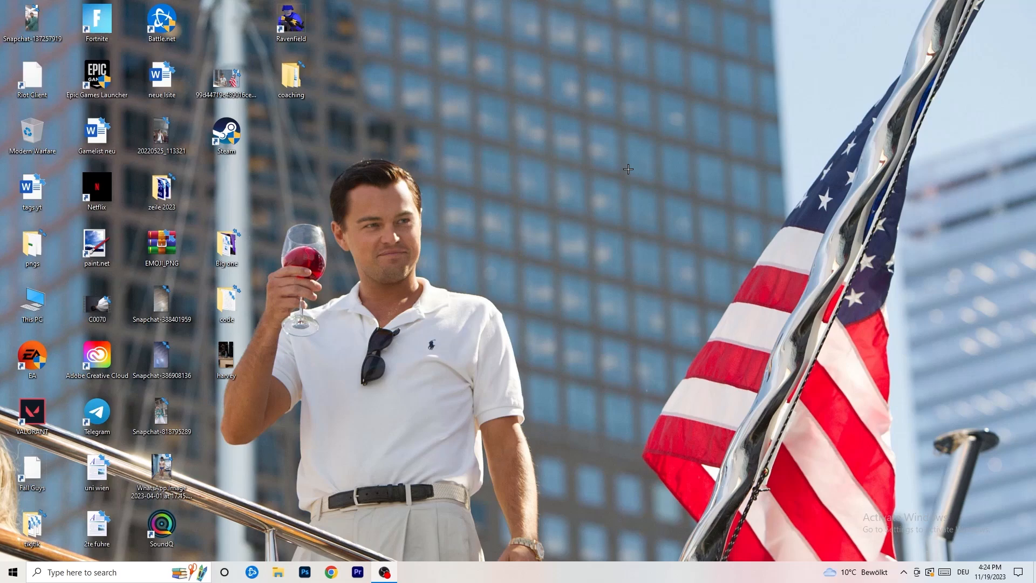
- Open the Network & Internet status page in Windows Settings
{"action": "left_click", "coordinate": [13, 571]}
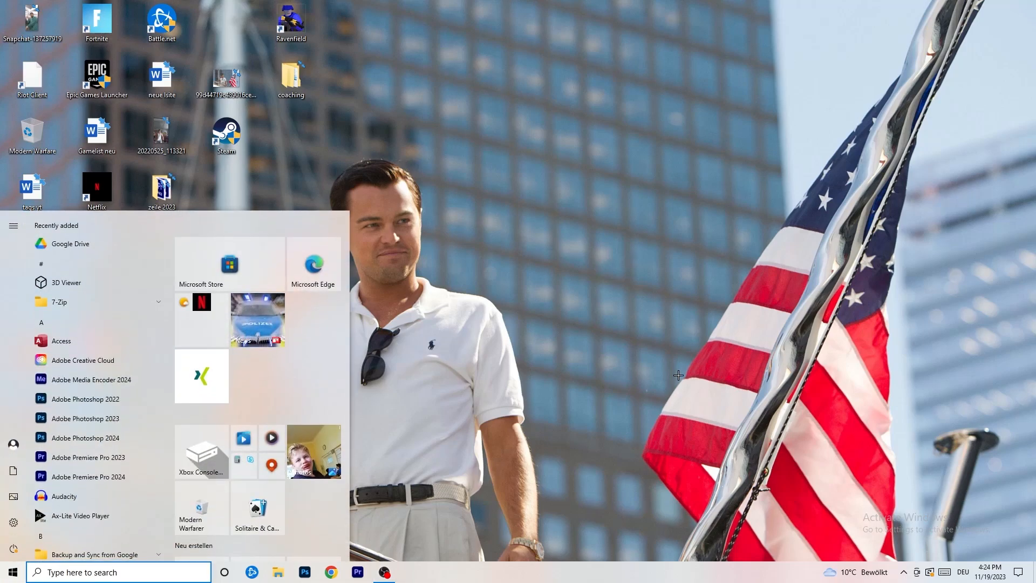
{"action": "left_click", "coordinate": [13, 522]}
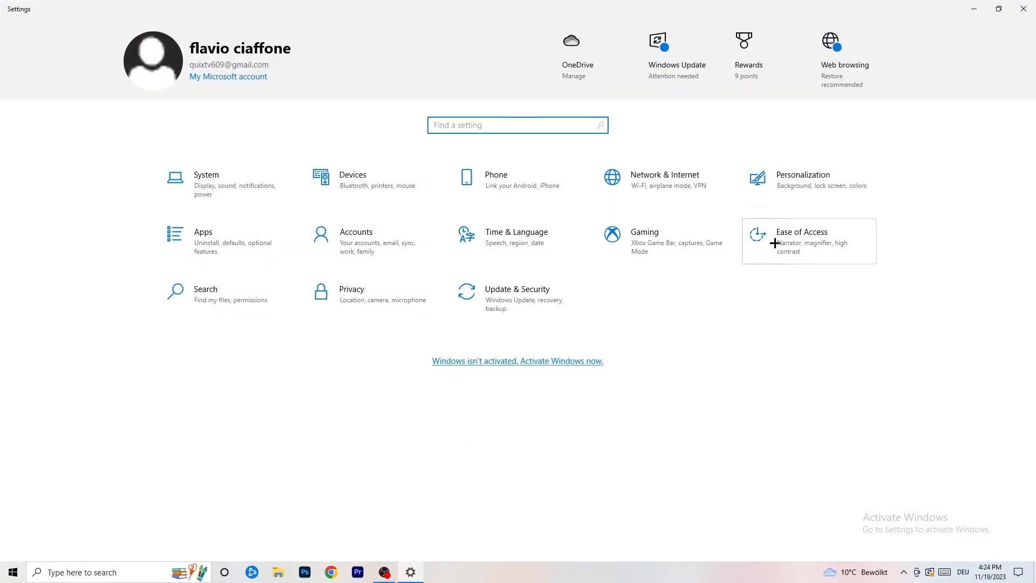
{"action": "left_click", "coordinate": [685, 181]}
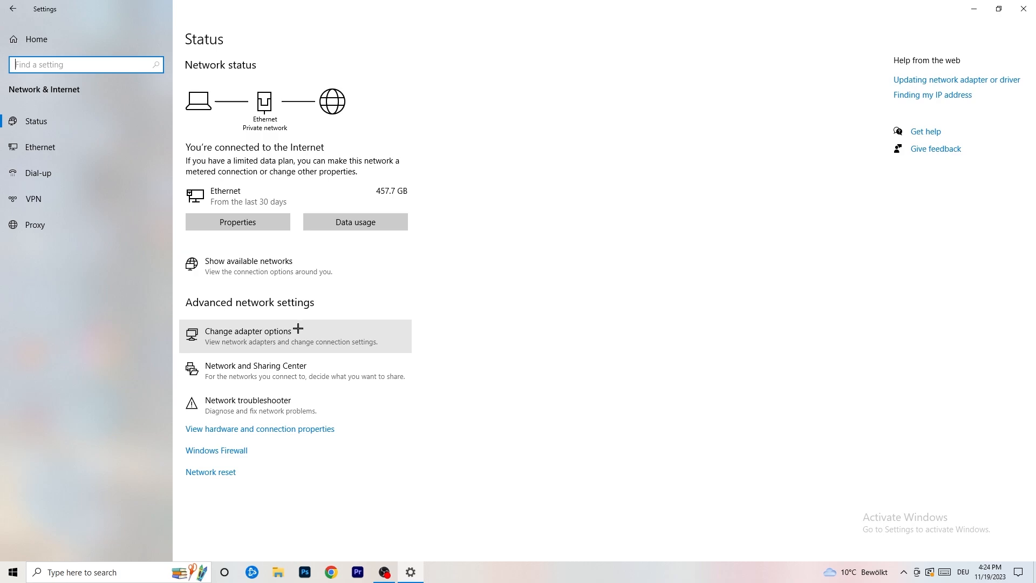
- Start the network troubleshooter for all network adapters and close it
{"action": "left_click", "coordinate": [269, 411]}
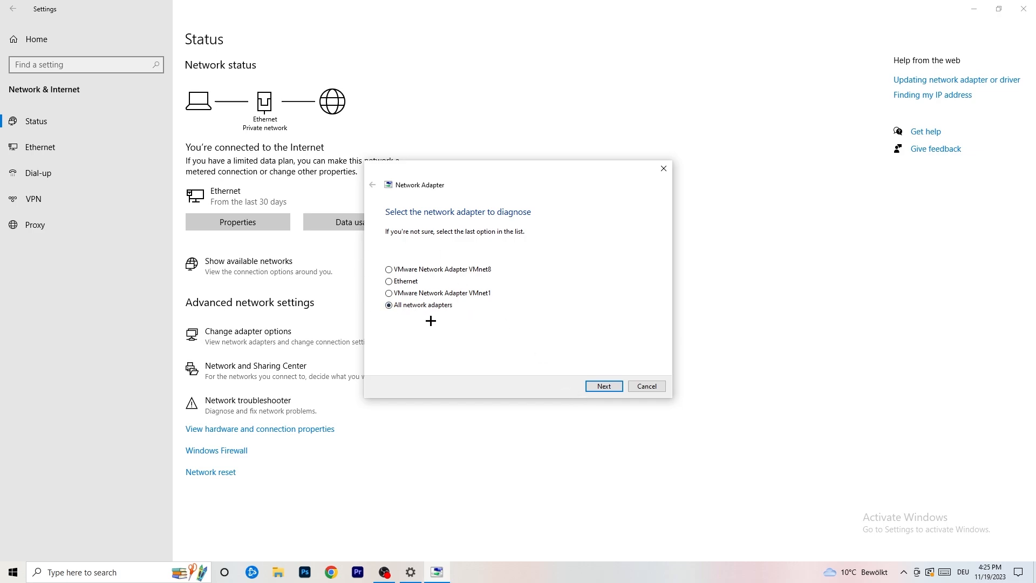
{"action": "left_click", "coordinate": [602, 386]}
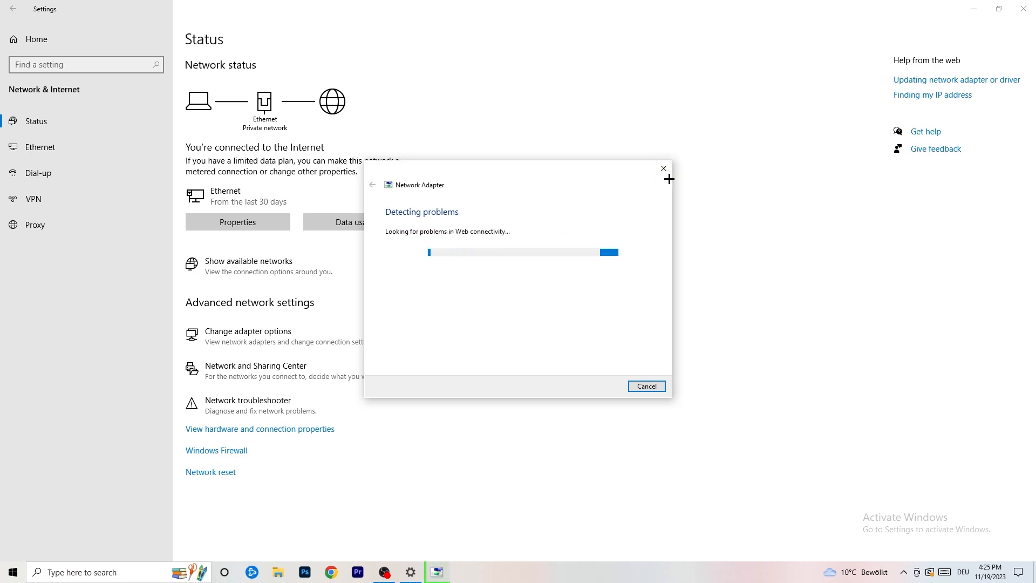
{"action": "left_click", "coordinate": [663, 168]}
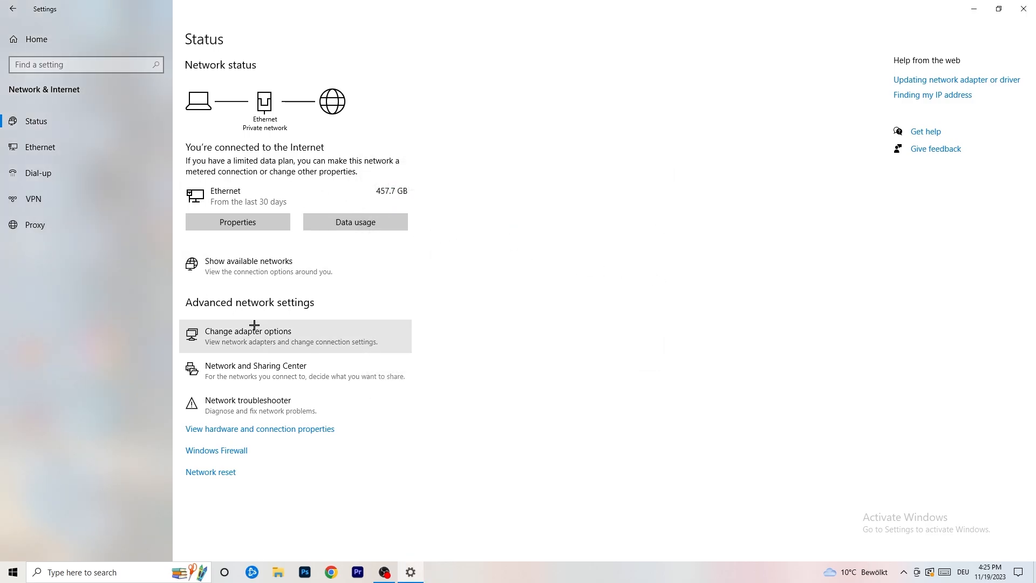
- Open the network adapter options in a maximized window and disable the Ethernet adapter
{"action": "left_click", "coordinate": [274, 339]}
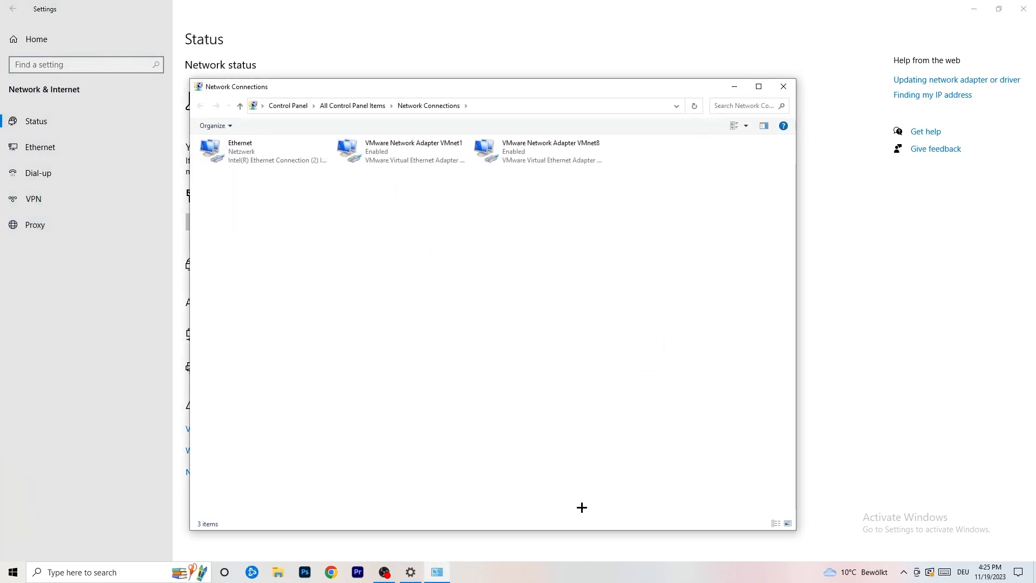
{"action": "left_click", "coordinate": [758, 86]}
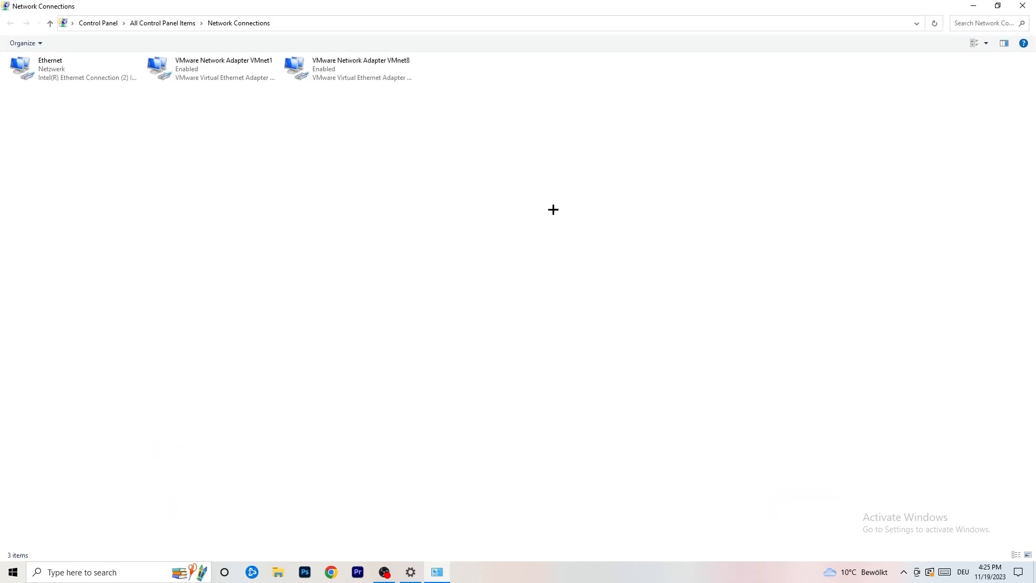
{"action": "left_click", "coordinate": [72, 67]}
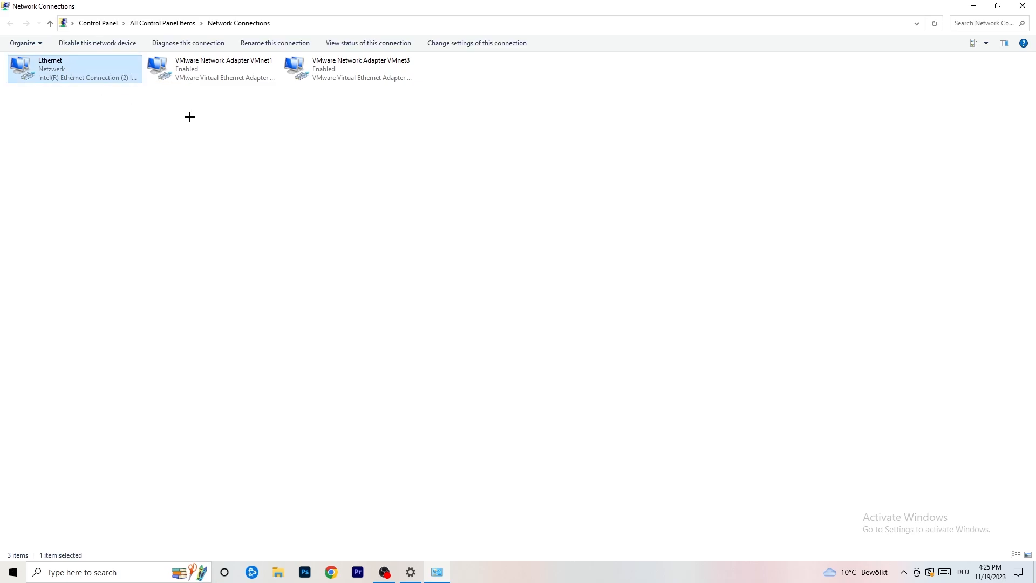
{"action": "right_click", "coordinate": [88, 65]}
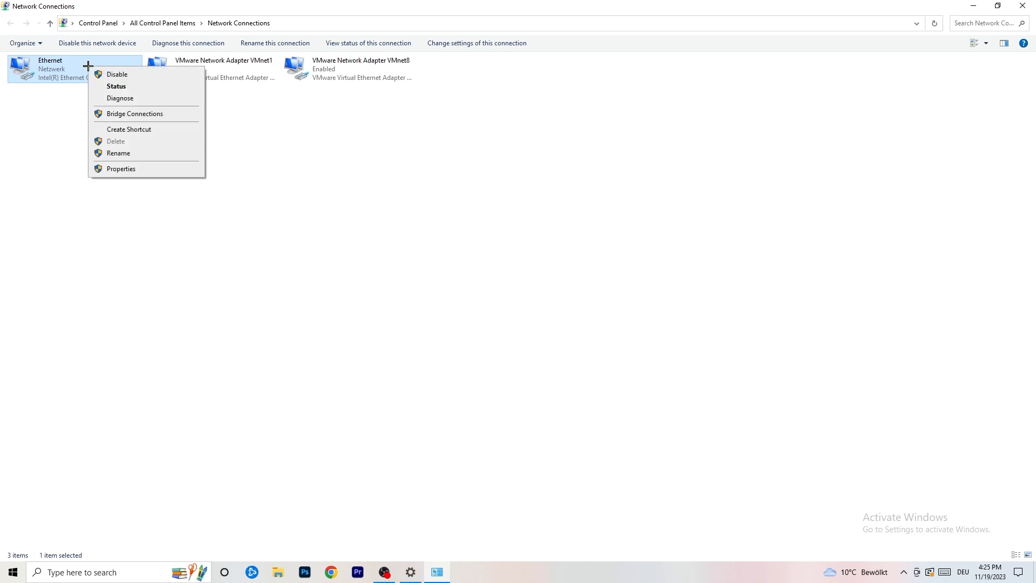
{"action": "left_click", "coordinate": [123, 71]}
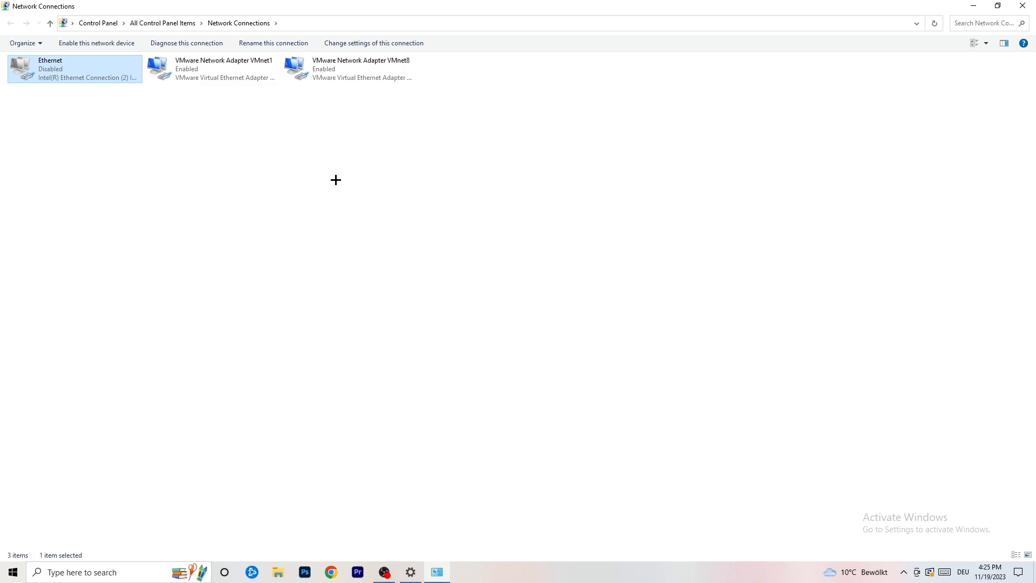
- Enable the Ethernet adapter again and close the Network Connections window
{"action": "right_click", "coordinate": [54, 77]}
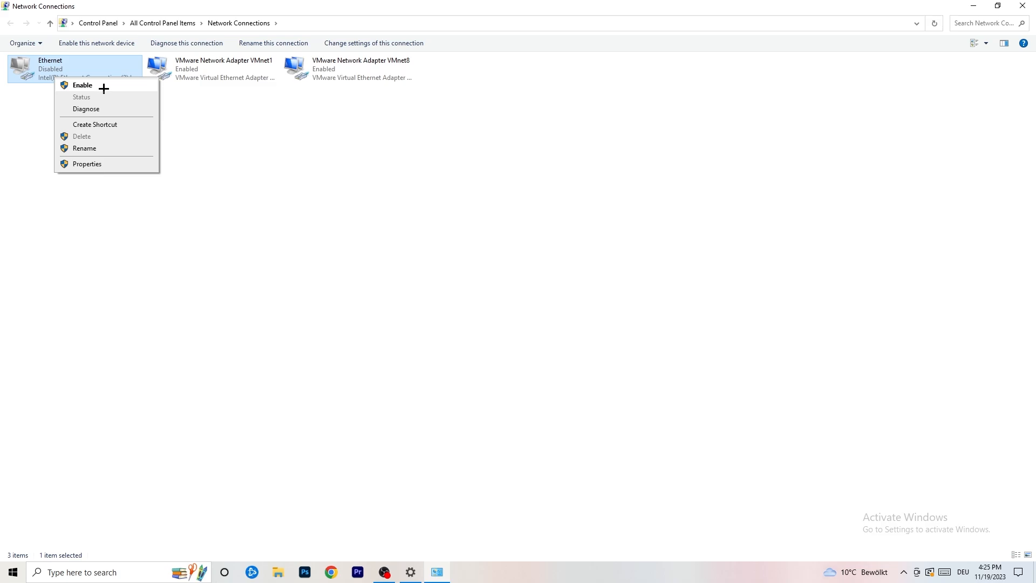
{"action": "left_click", "coordinate": [104, 86]}
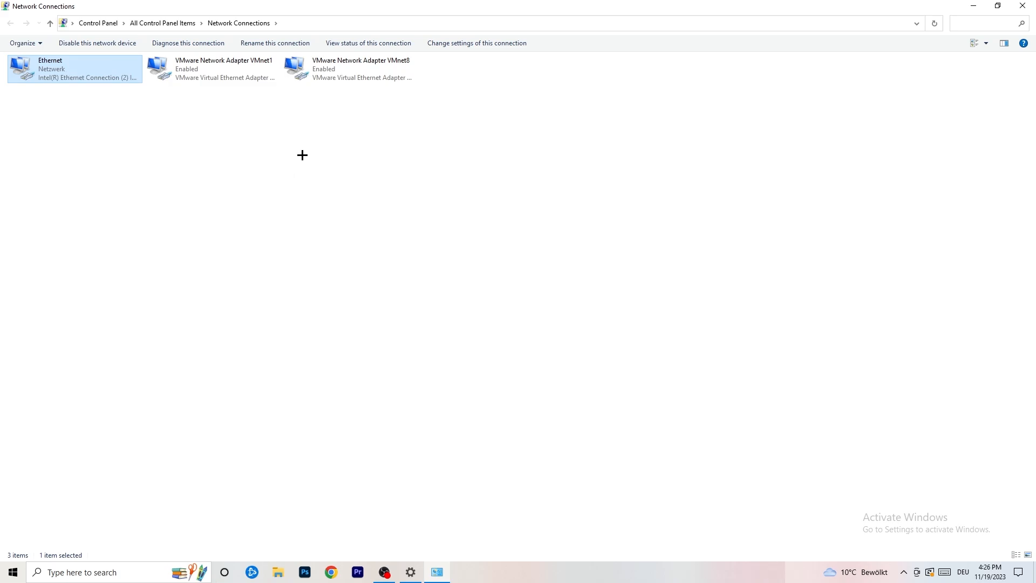
{"action": "left_click", "coordinate": [1022, 7]}
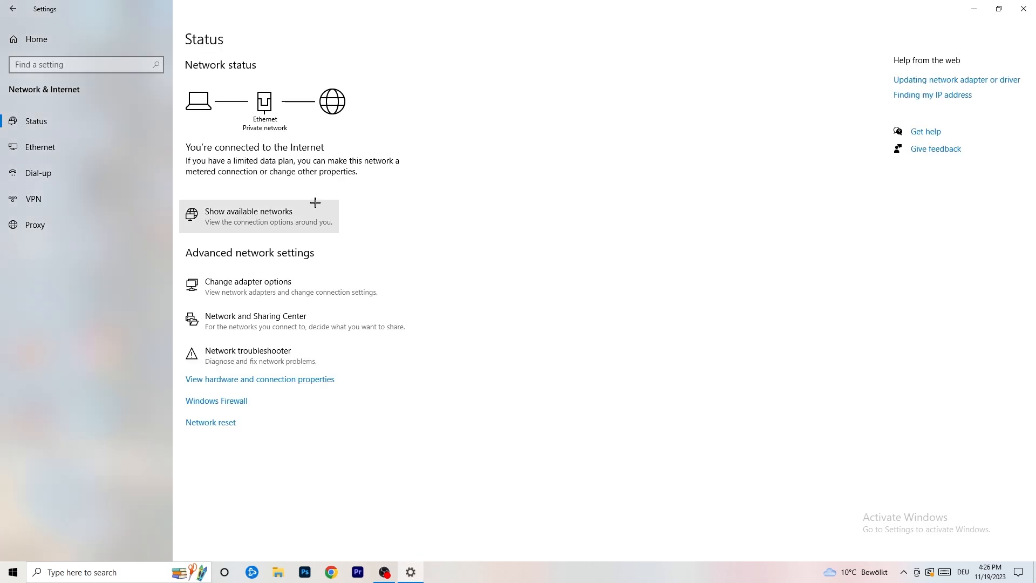
- Open the Ethernet connection's properties through Network and Sharing Center and look through the items it uses
{"action": "left_click", "coordinate": [306, 326]}
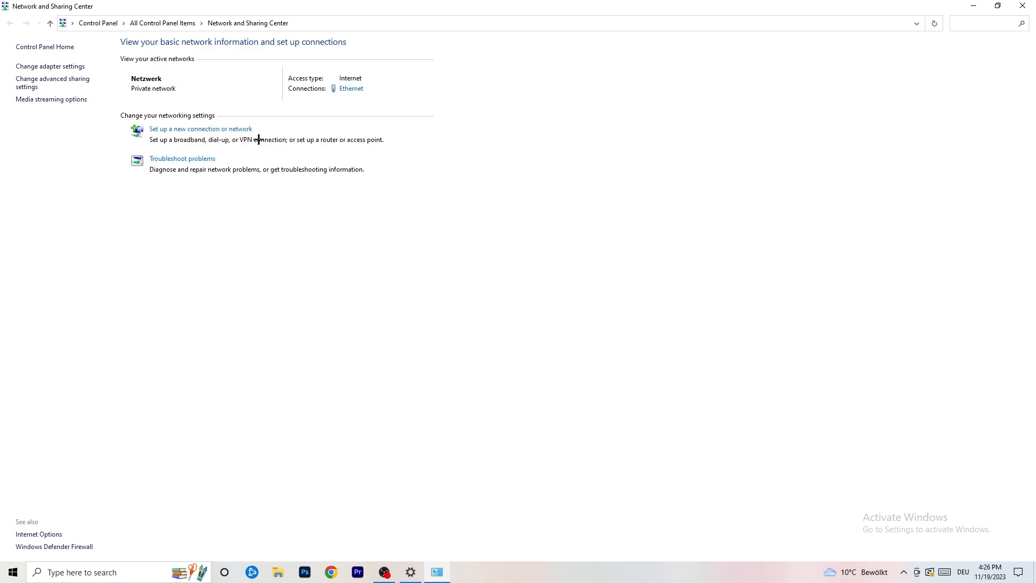
{"action": "left_click", "coordinate": [351, 90]}
{"action": "left_click_drag", "start_coordinate": [519, 176], "coordinate": [265, 107]}
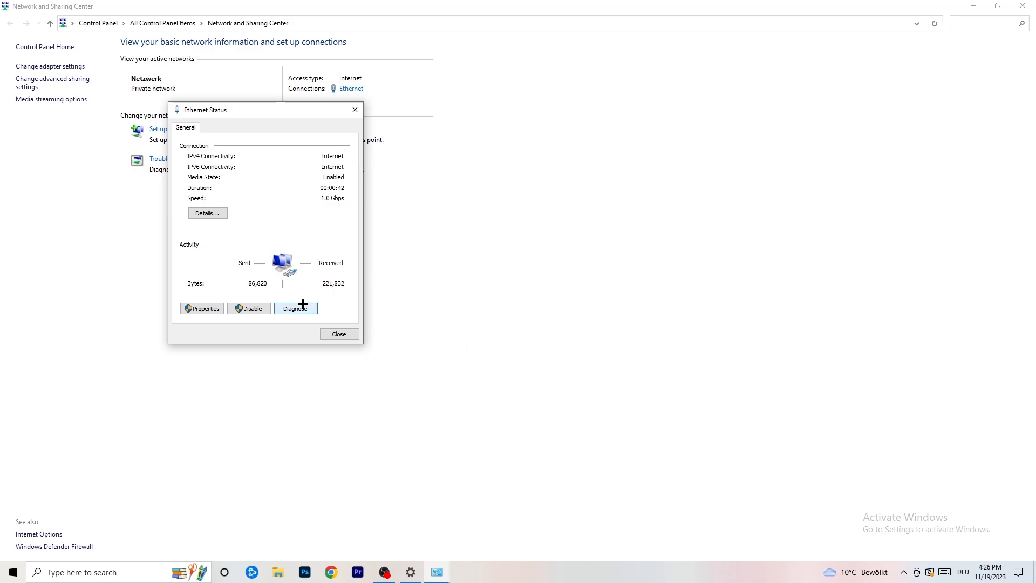
{"action": "left_click", "coordinate": [211, 308]}
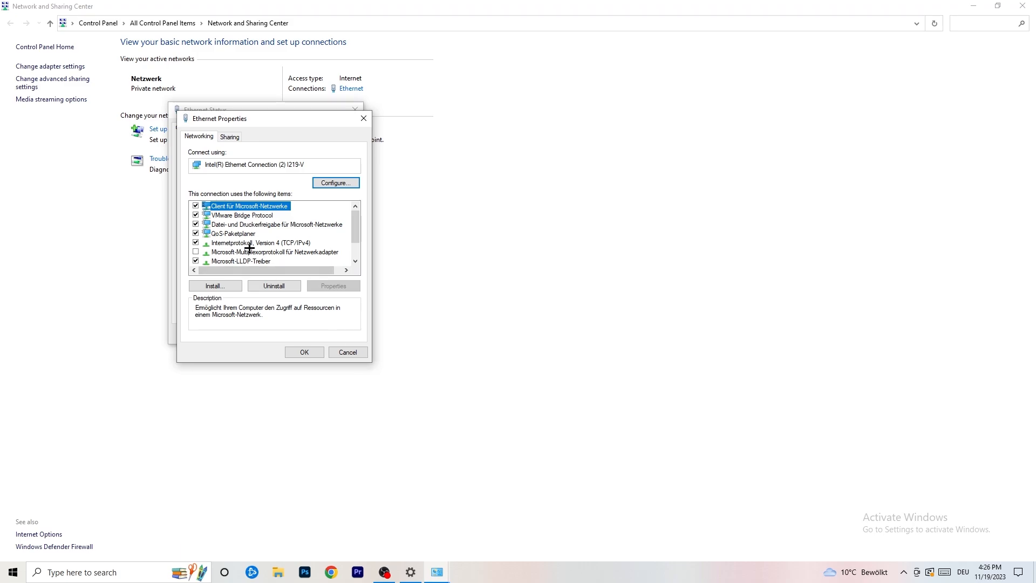
{"action": "scroll", "coordinate": [250, 240], "scroll_direction": "down", "scroll_amount": 1}
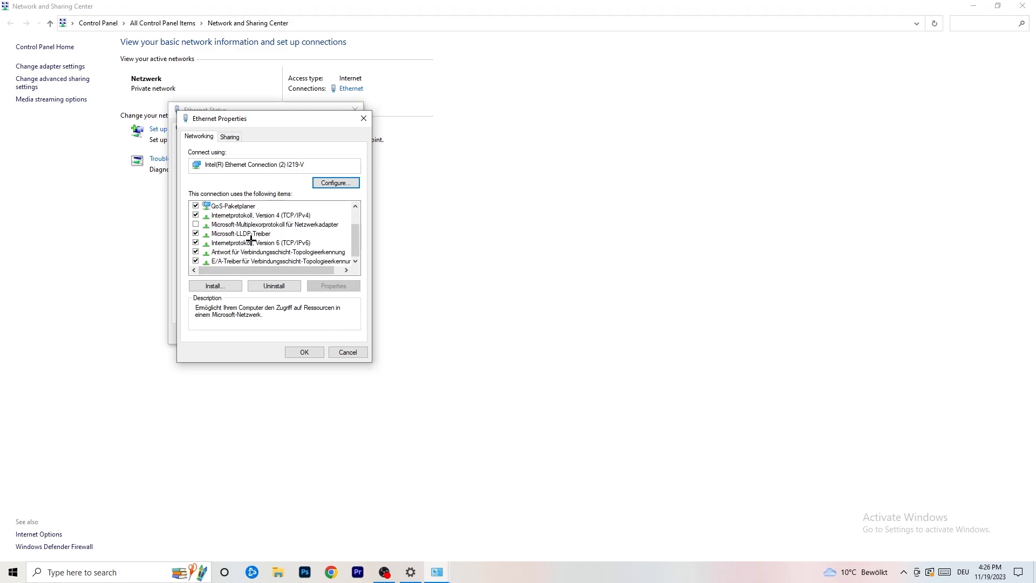
{"action": "scroll", "coordinate": [252, 239], "scroll_direction": "up", "scroll_amount": 1}
{"action": "scroll", "coordinate": [253, 237], "scroll_direction": "down", "scroll_amount": 1}
{"action": "scroll", "coordinate": [254, 235], "scroll_direction": "up", "scroll_amount": 1}
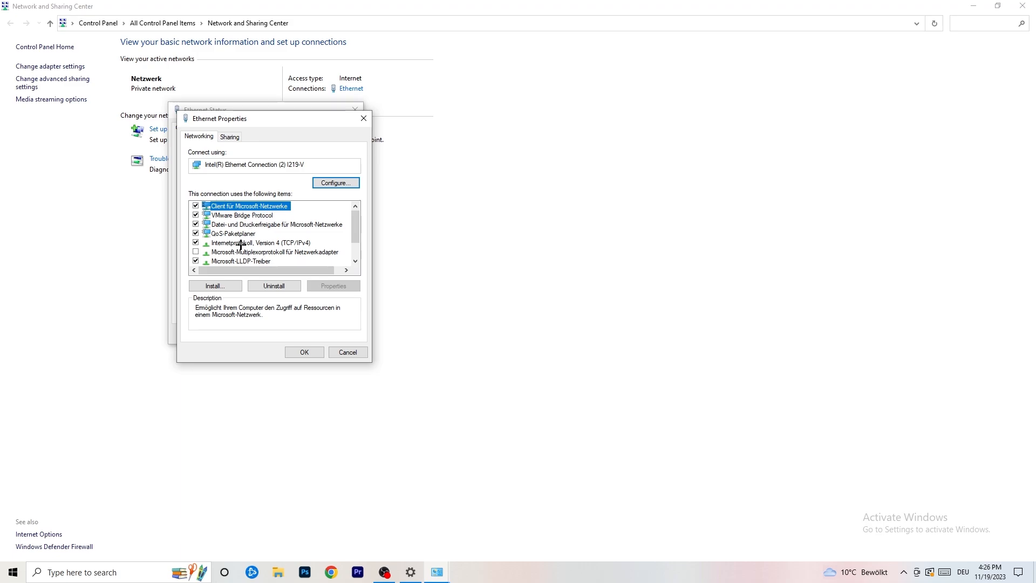
- Try switching the Ethernet adapter's TCP/IPv4 properties to a manually specified IP address, discard the change, and close Network and Sharing Center
{"action": "double_click", "coordinate": [238, 243]}
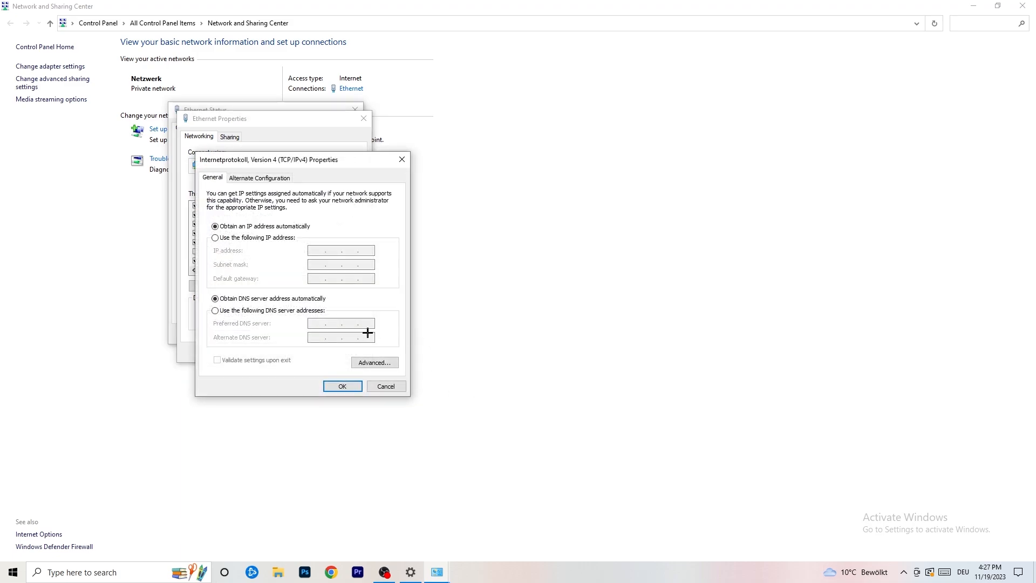
{"action": "left_click", "coordinate": [216, 238]}
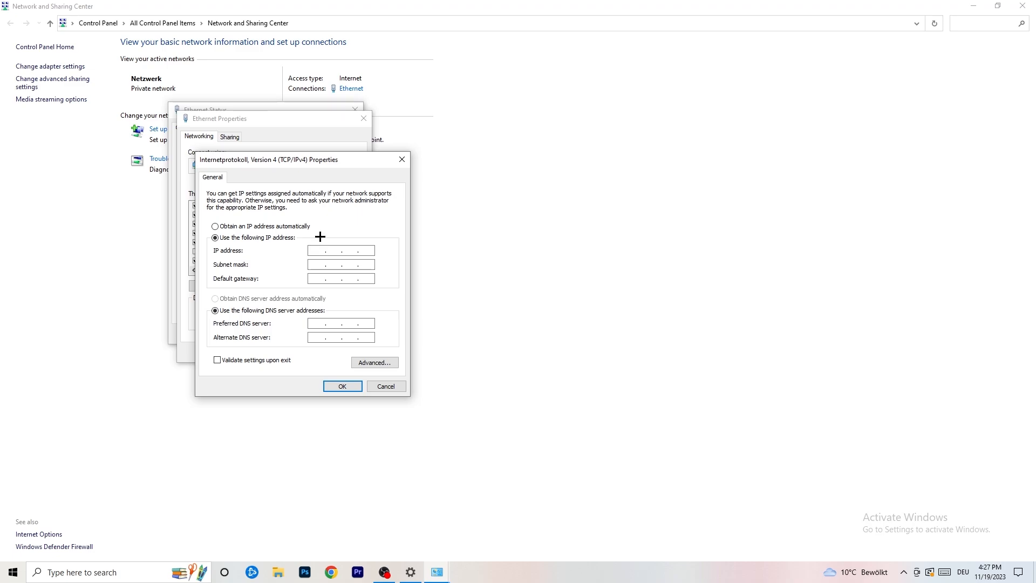
{"action": "left_click", "coordinate": [313, 251]}
{"action": "left_click", "coordinate": [402, 158]}
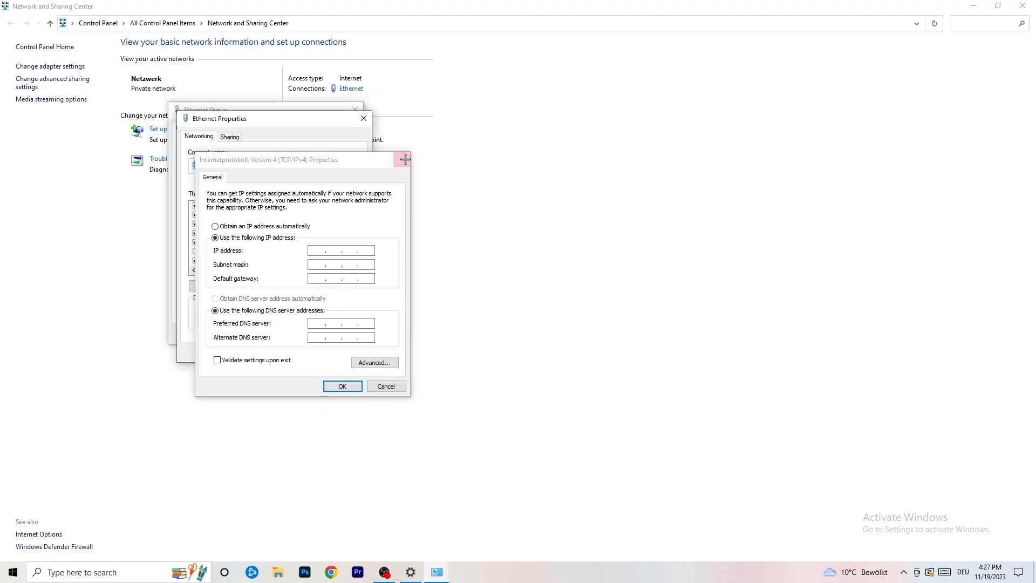
{"action": "left_click", "coordinate": [364, 117]}
{"action": "left_click", "coordinate": [354, 108]}
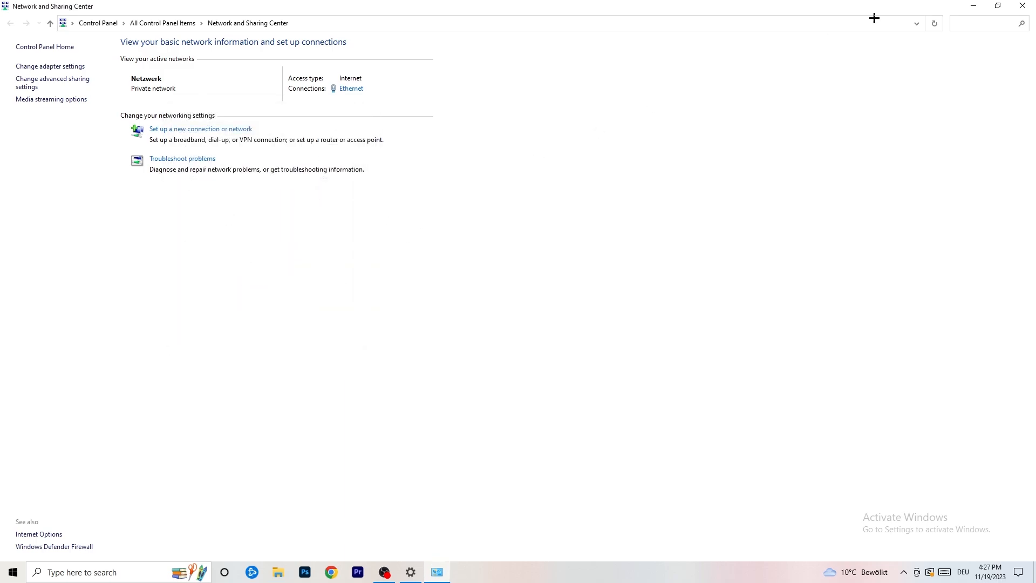
{"action": "left_click", "coordinate": [1022, 5]}
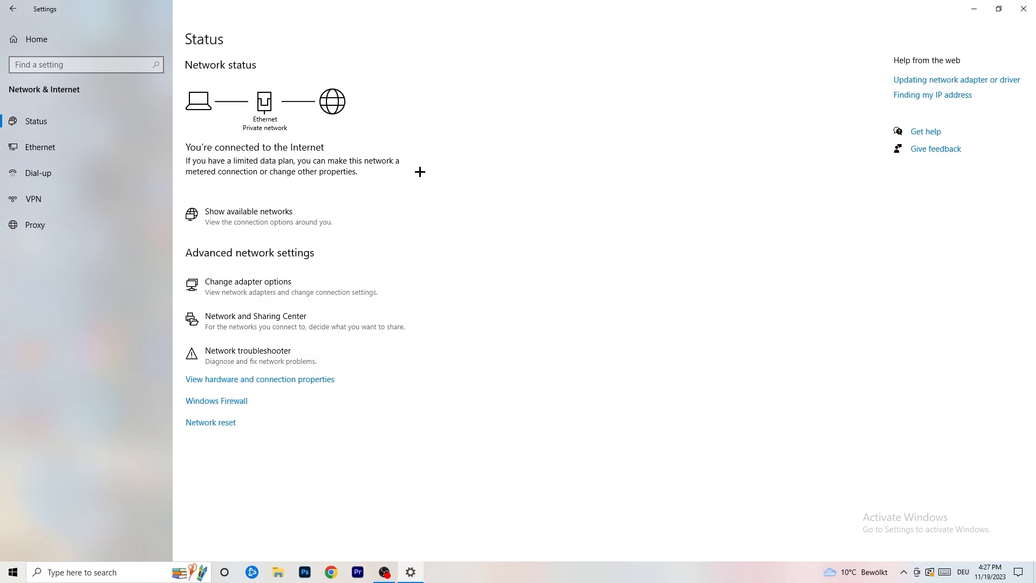
- Show the available networks, go from there to the Network & Internet settings, and close the Settings window
{"action": "left_click", "coordinate": [274, 212]}
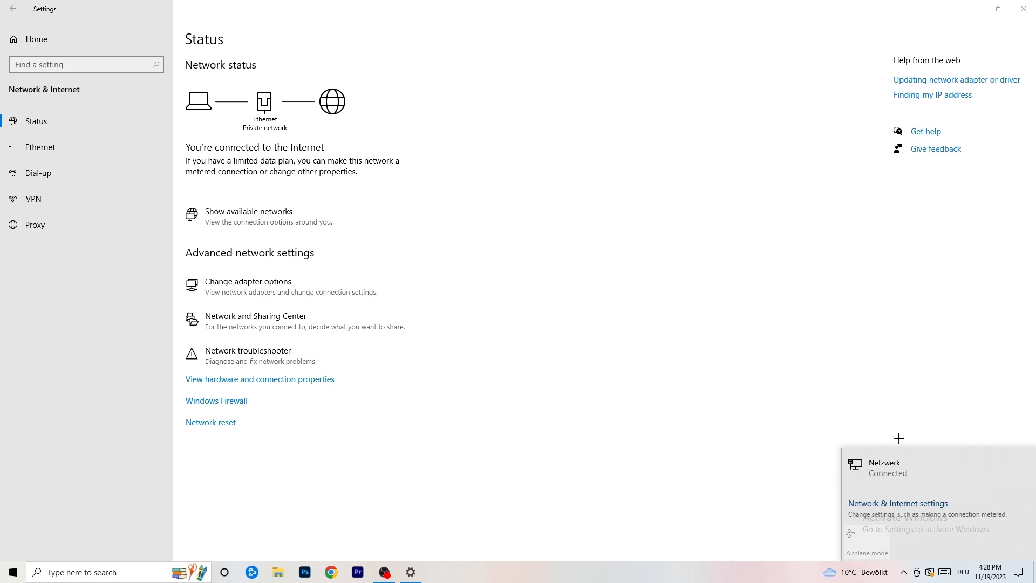
{"action": "left_click", "coordinate": [886, 504]}
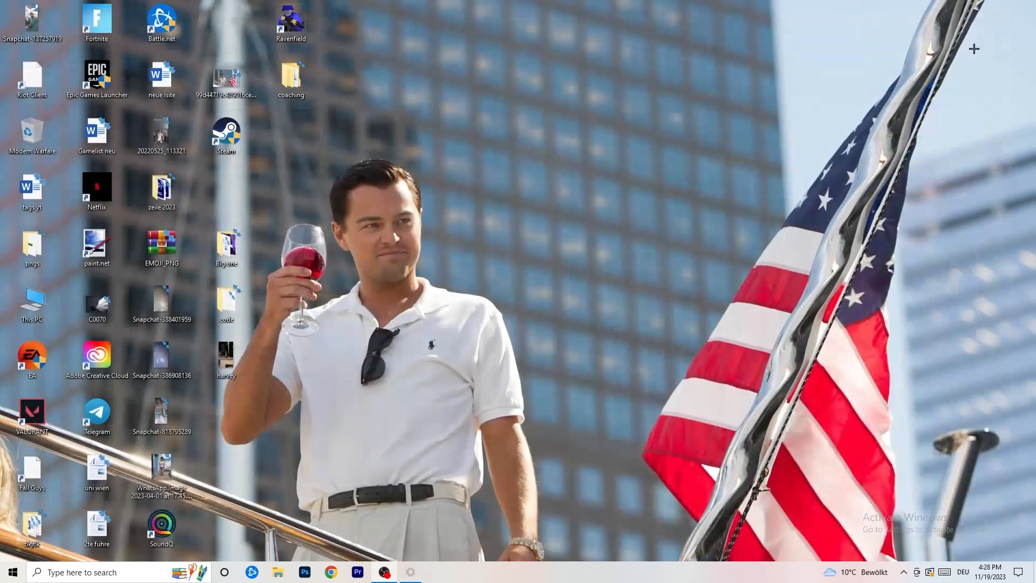
{"action": "left_click", "coordinate": [1023, 8]}
- Reopen Windows Settings, check the Windows Update status under Update & Security, and close the window
{"action": "left_click", "coordinate": [11, 571]}
{"action": "left_click", "coordinate": [13, 526]}
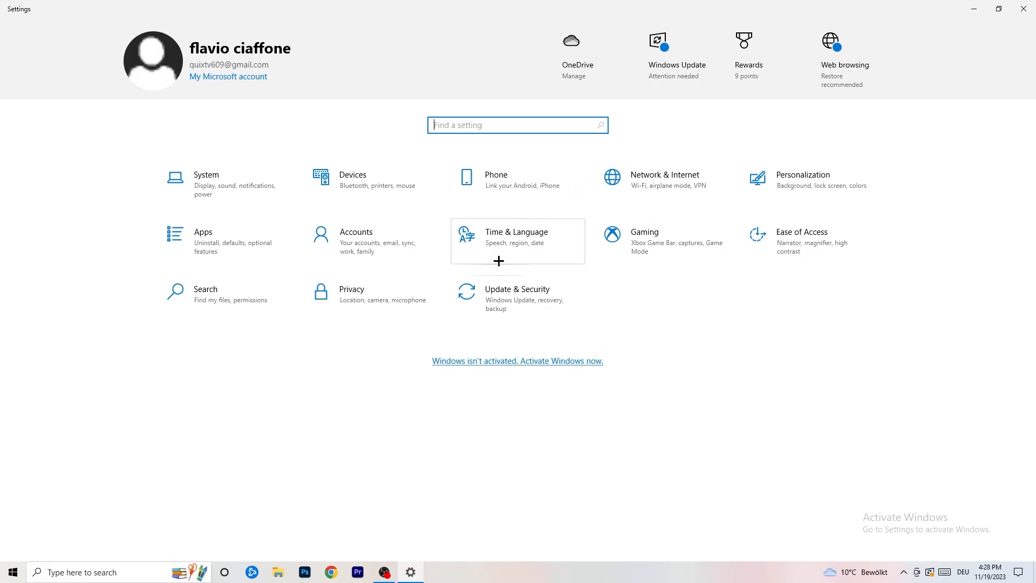
{"action": "left_click", "coordinate": [507, 297]}
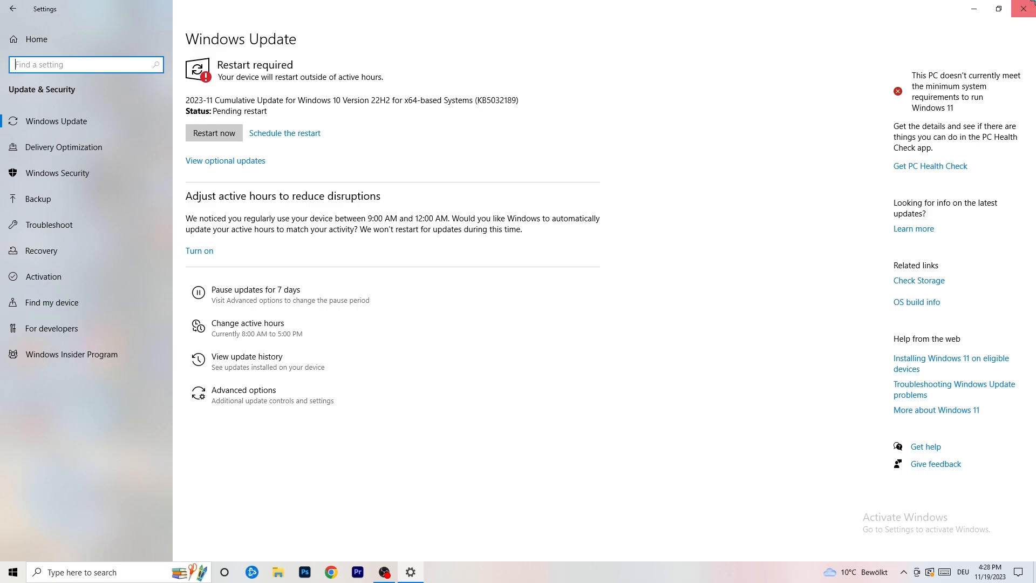
{"action": "left_click", "coordinate": [1023, 9]}
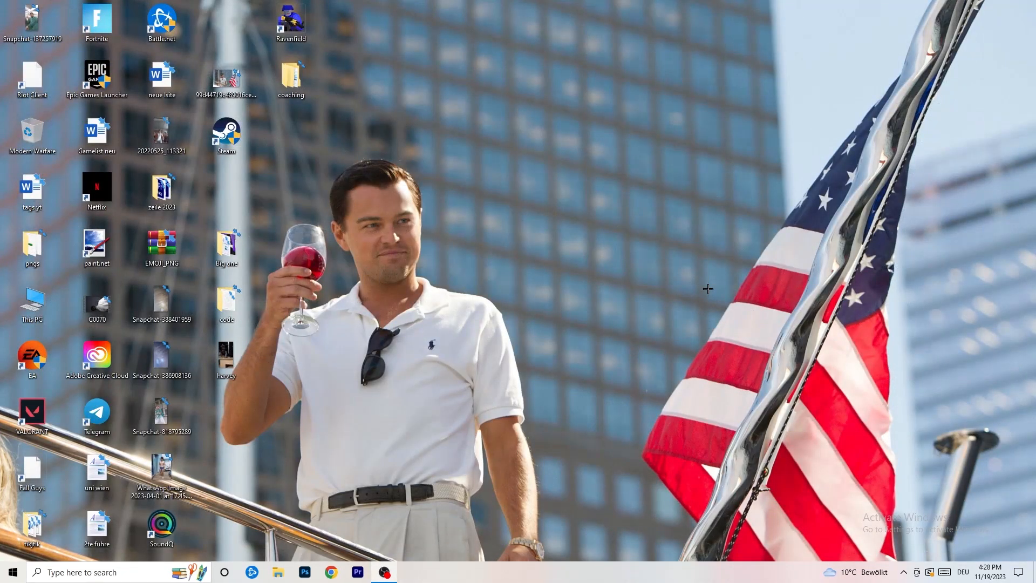